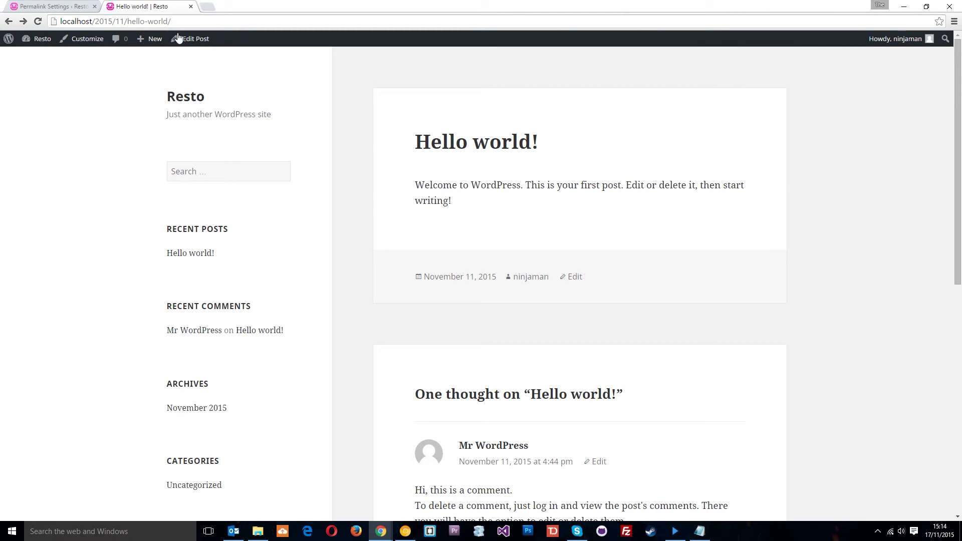
Delete 2015/11/ from the post's URL and load localhost/hello-world/.
left_click_drag(171, 21, 20, 23)
left_click(95, 21)
left_click_drag(96, 21, 173, 21)
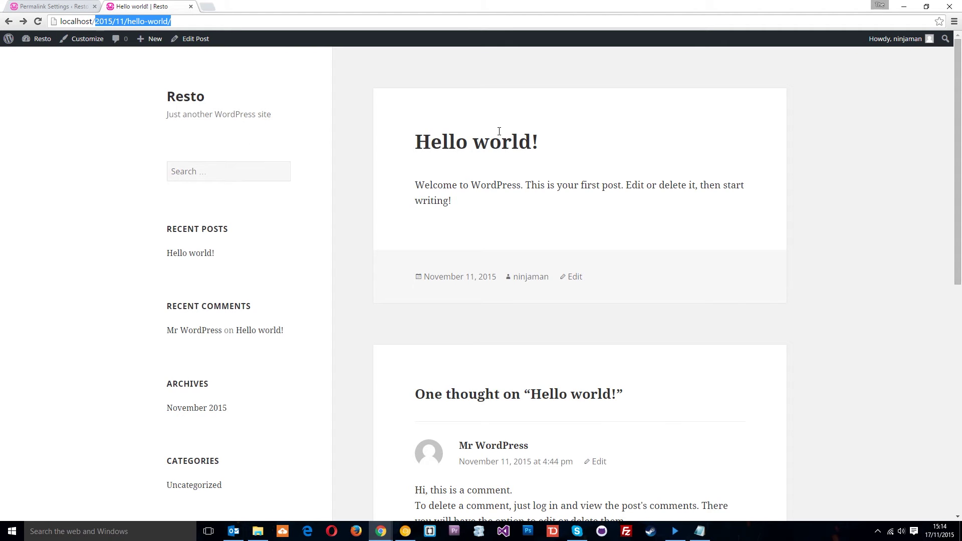
left_click(101, 22)
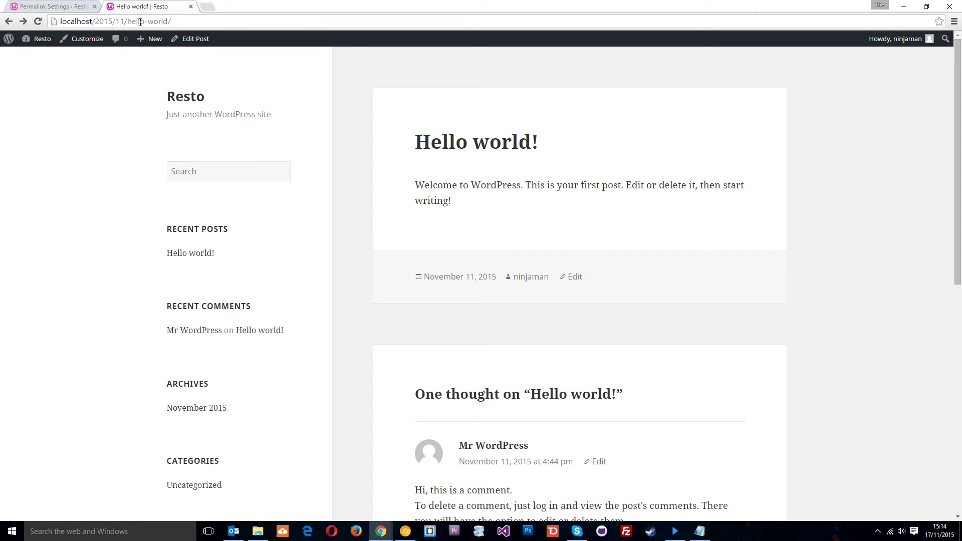
left_click_drag(127, 22, 167, 22)
left_click_drag(128, 21, 95, 22)
key("Delete")
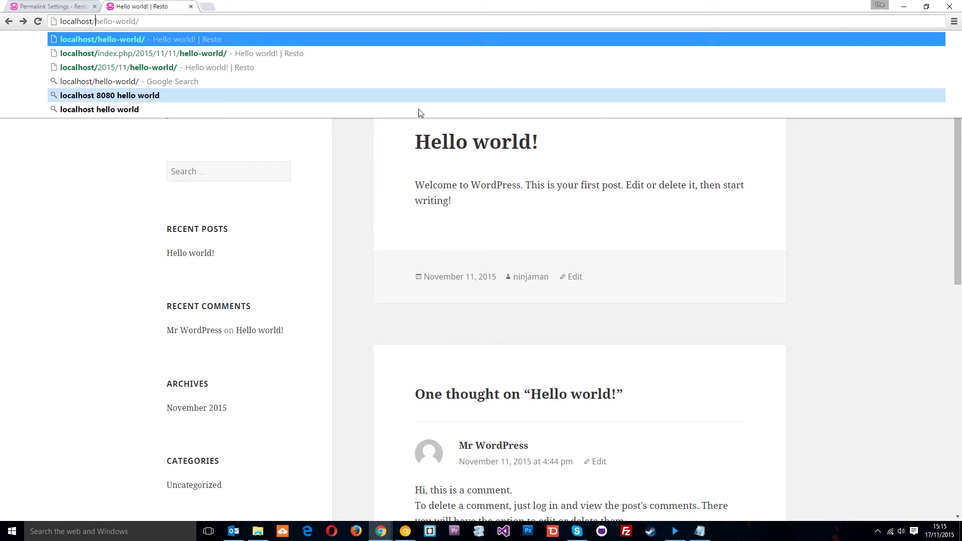
key("Return")
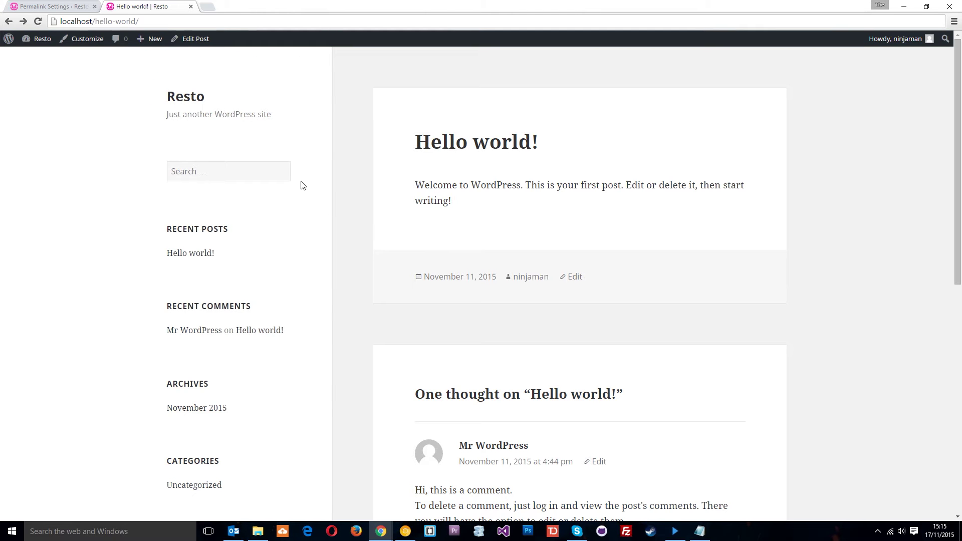
On the Permalink Settings page, switch from Default to the Post name structure.
left_click(65, 4)
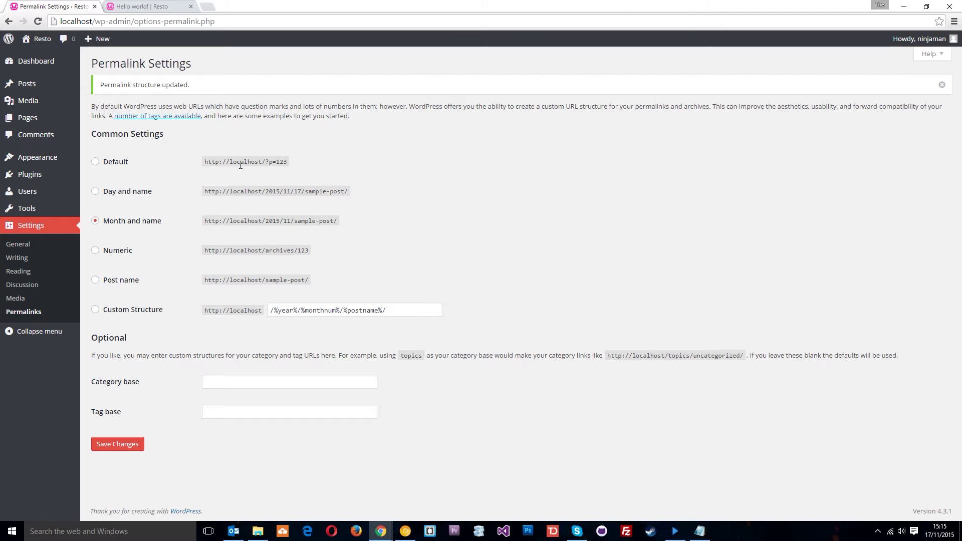
left_click(95, 163)
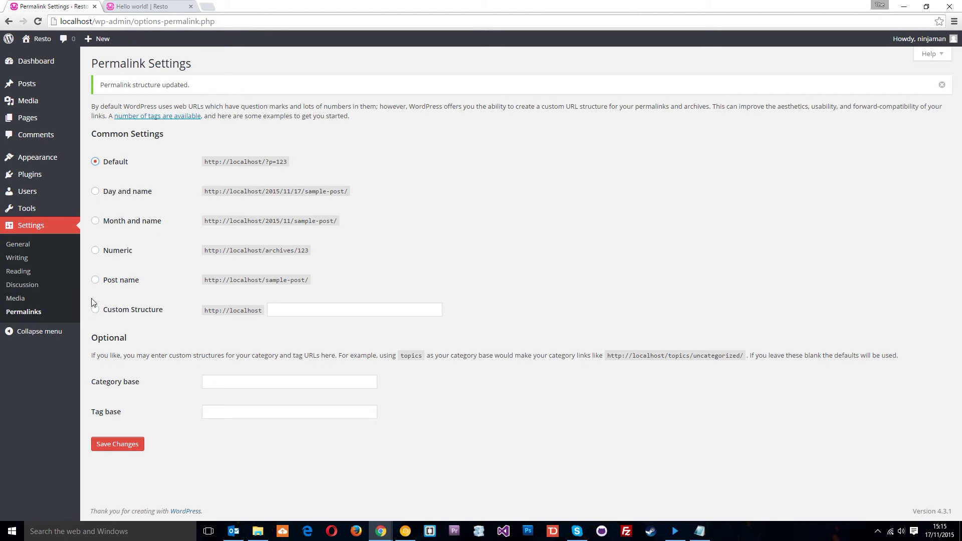
left_click(96, 282)
left_click_drag(262, 281, 204, 281)
left_click_drag(266, 281, 314, 282)
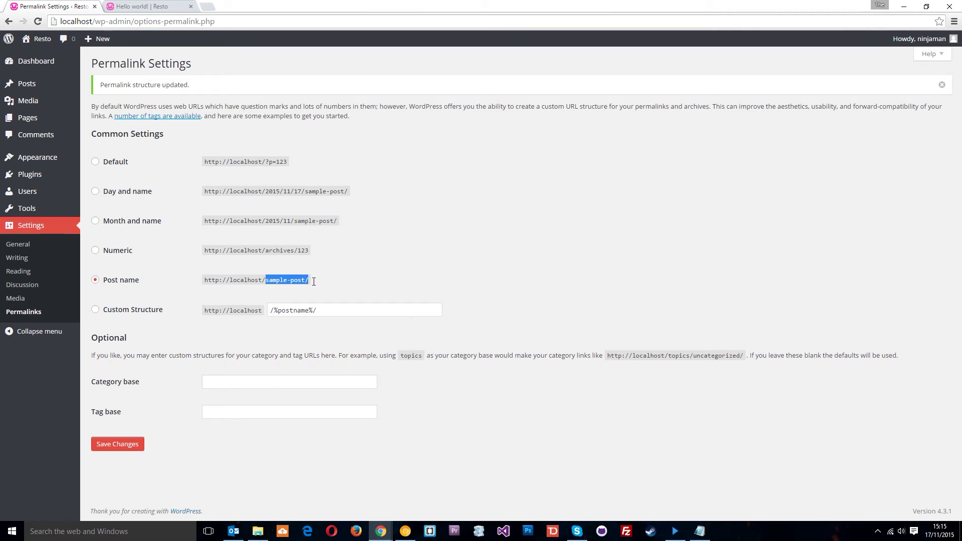
left_click(314, 285)
left_click_drag(288, 162, 207, 162)
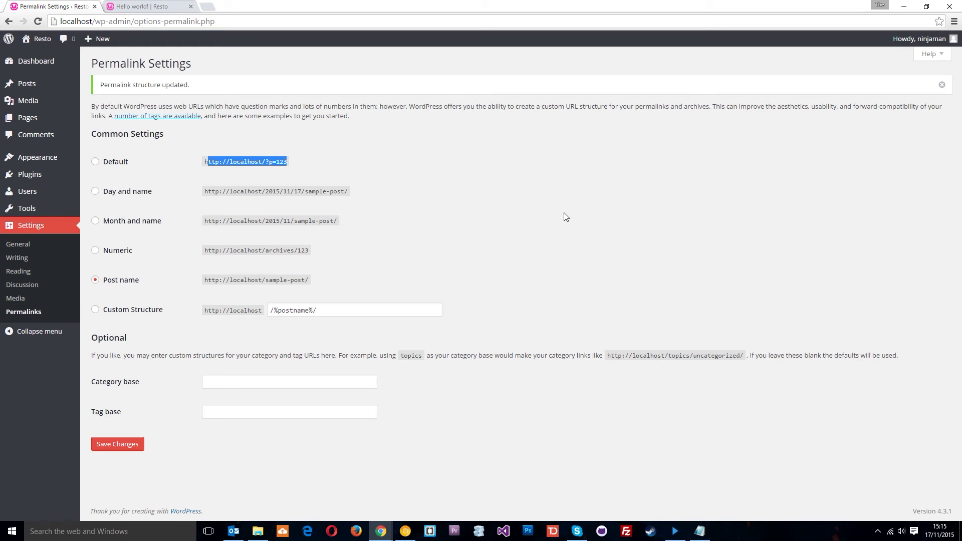
left_click(242, 196)
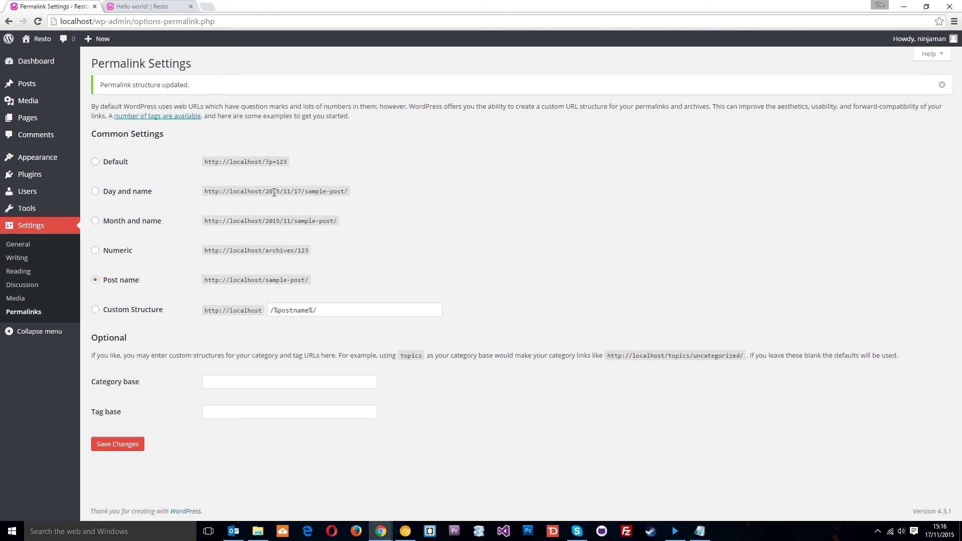
left_click_drag(265, 192, 230, 254)
left_click(307, 252)
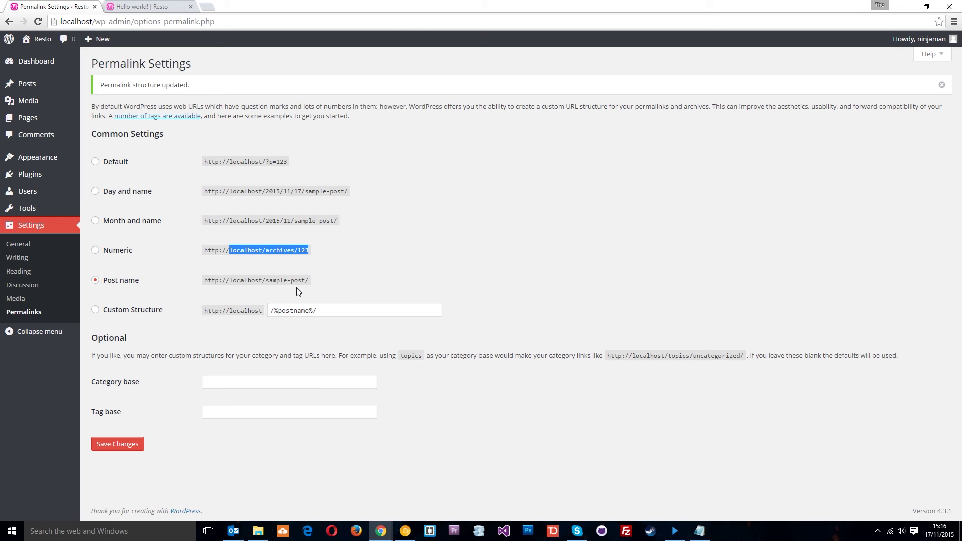
left_click_drag(321, 280, 203, 287)
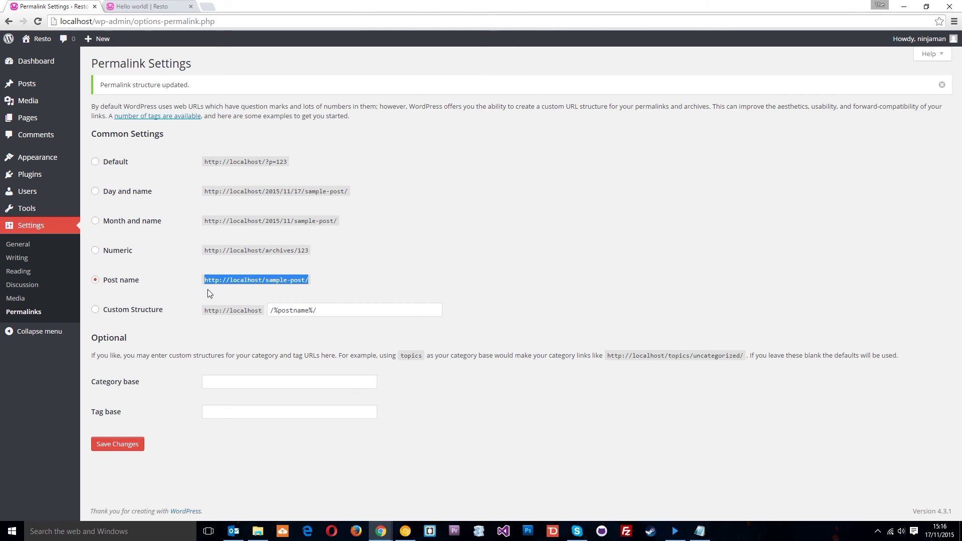
Save the Post name setting and open Hello world! from Recent Posts, which returns 404.
left_click(113, 444)
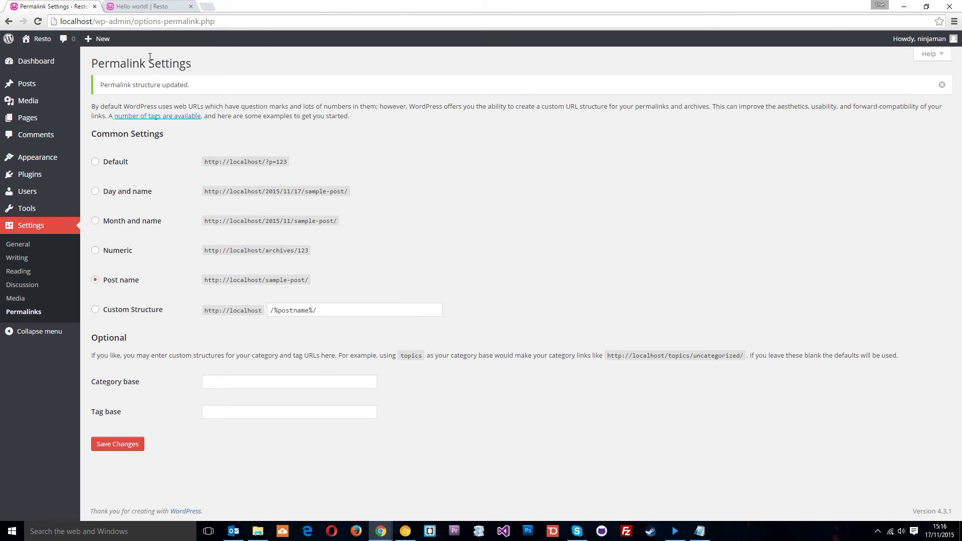
left_click(143, 6)
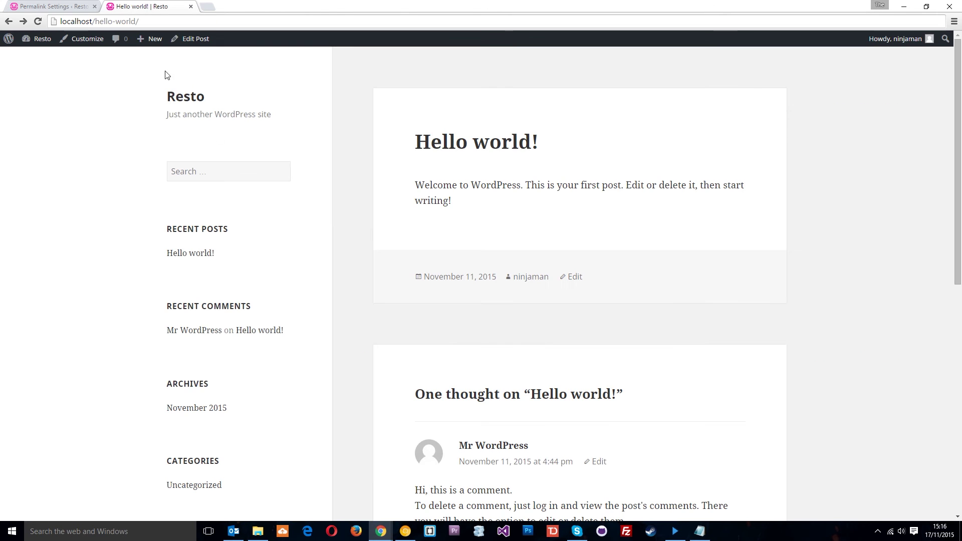
left_click(179, 255)
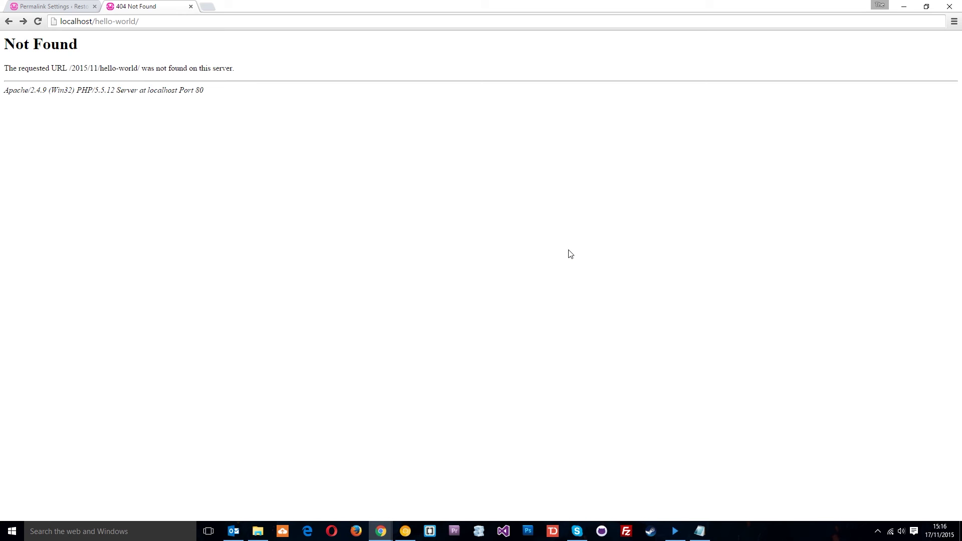
Turn on rewrite_module under Apache > Apache modules in the WampServer tray menu.
left_click(878, 532)
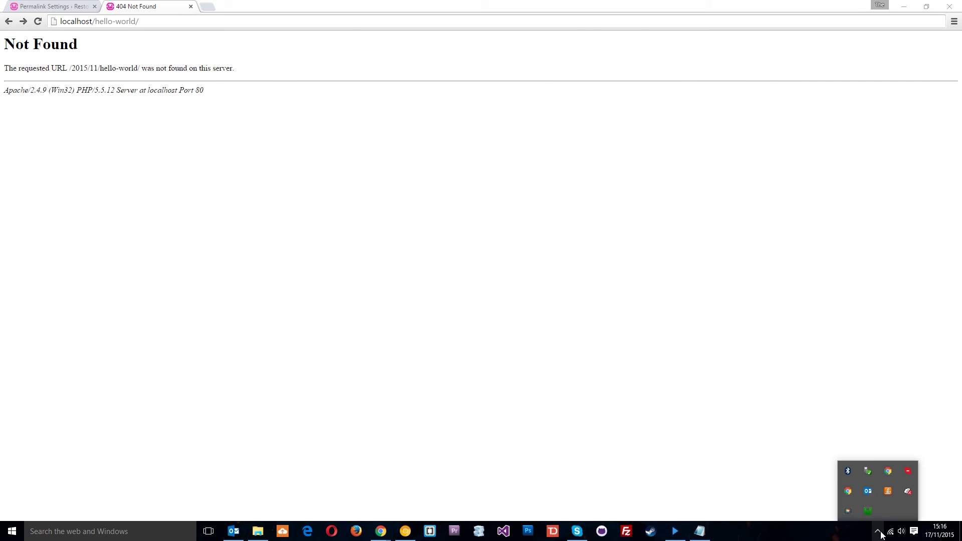
left_click(872, 512)
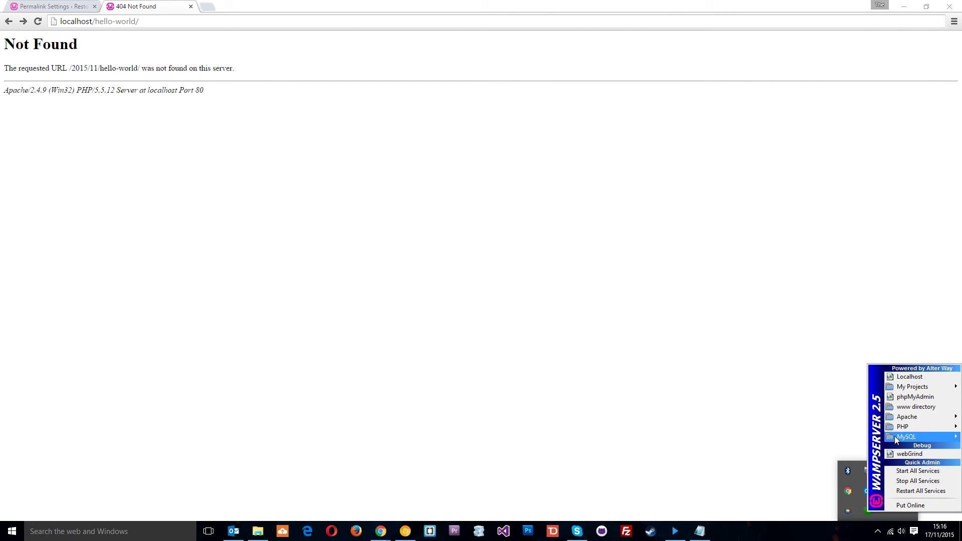
mouse_move(909, 423)
mouse_move(826, 437)
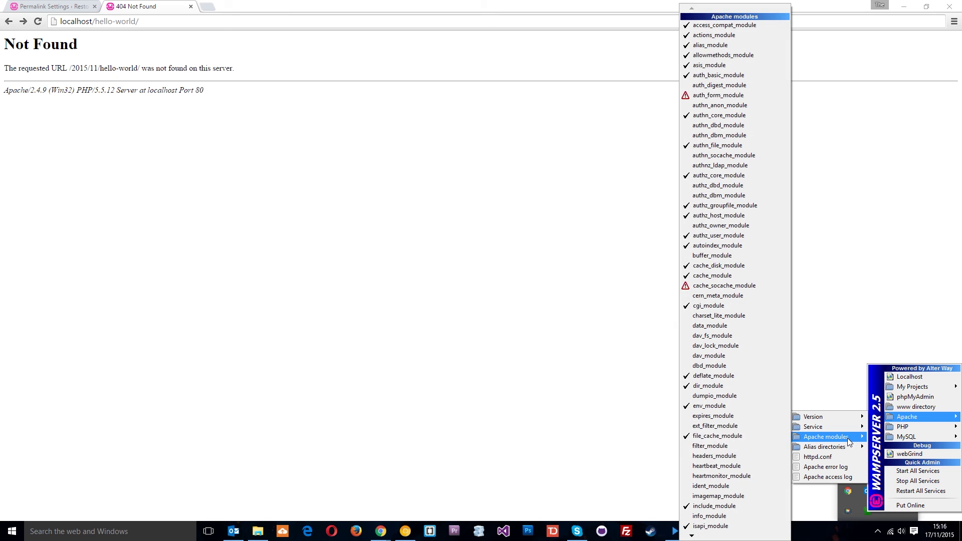
mouse_move(692, 536)
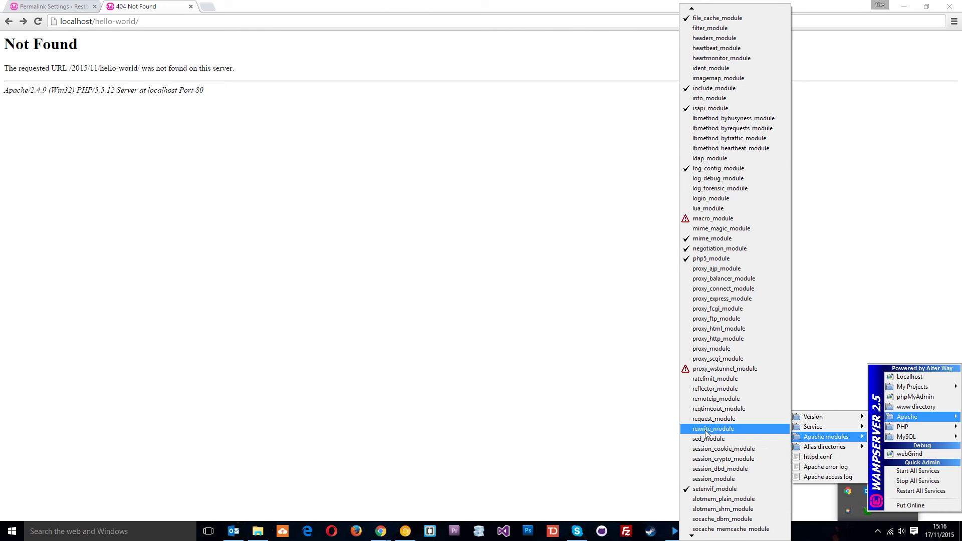
left_click(704, 432)
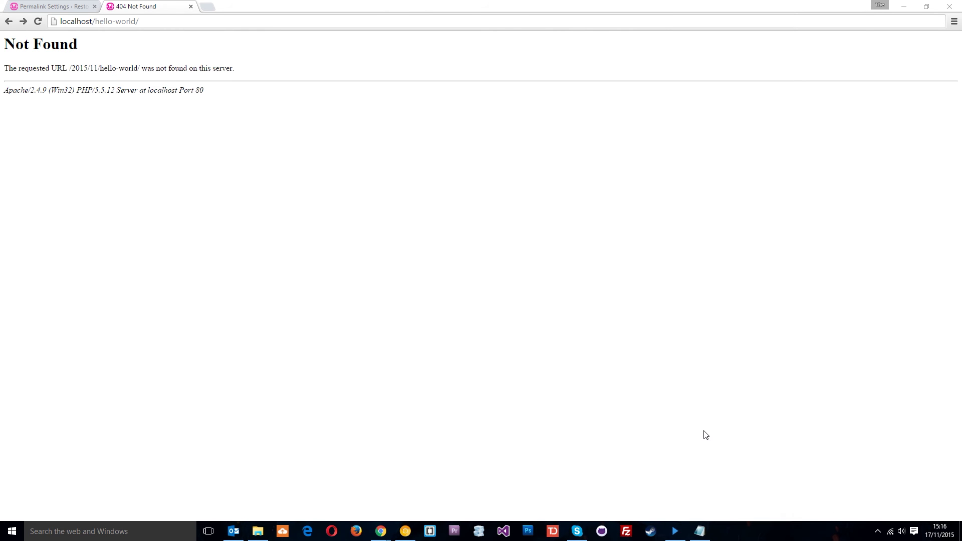
Reload the post page at localhost/hello-world/.
left_click(38, 22)
left_click_drag(141, 22, 95, 21)
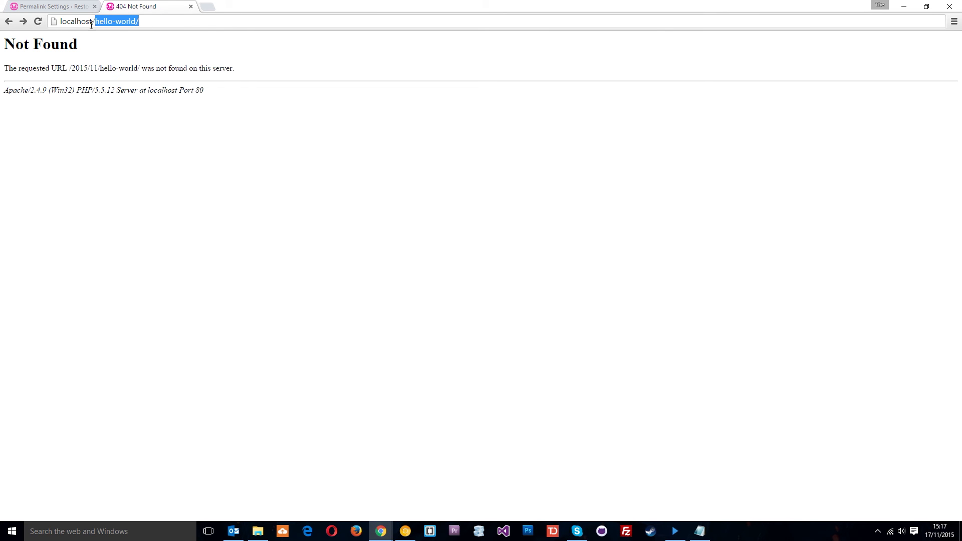
left_click(38, 22)
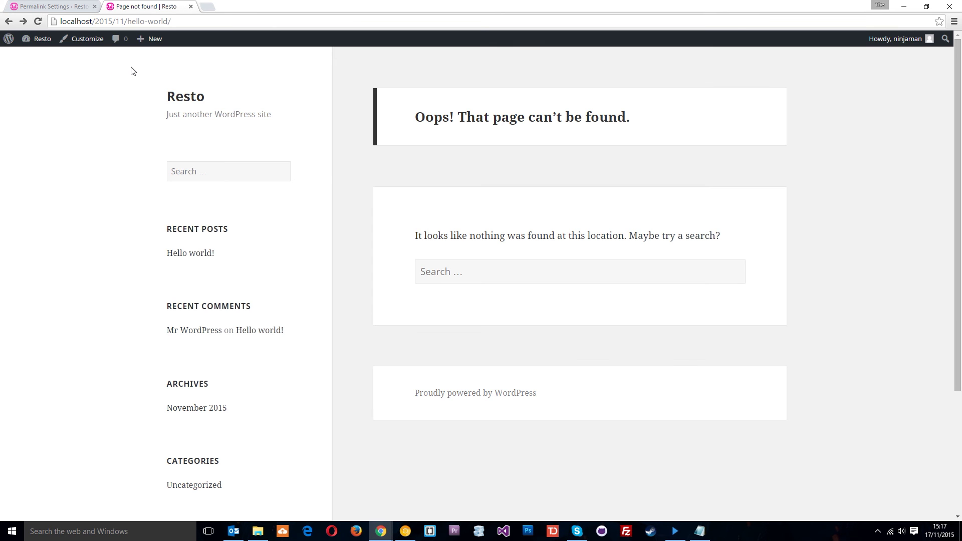
Open Hello world! from the sidebar and highlight /hello-world/ in its address.
left_click(186, 255)
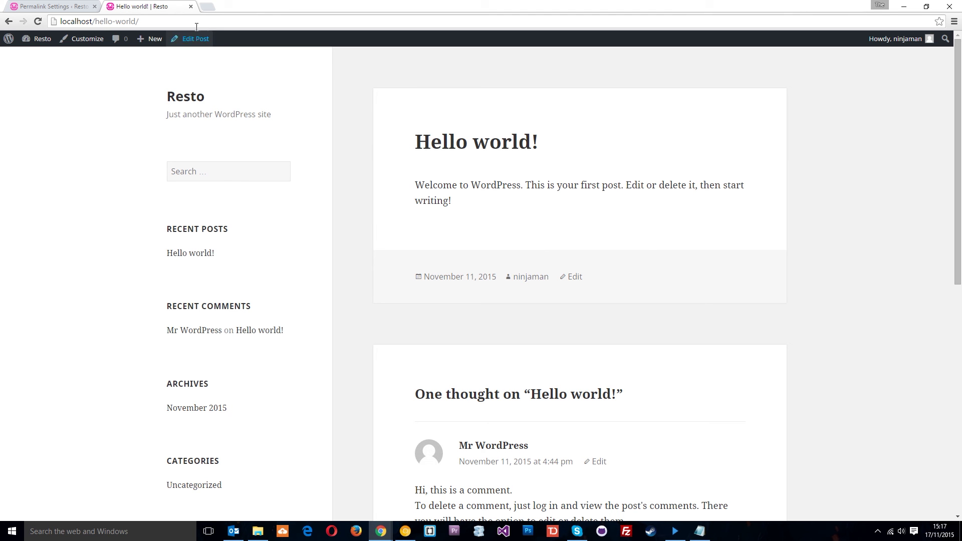
left_click(149, 24)
left_click_drag(150, 26, 94, 29)
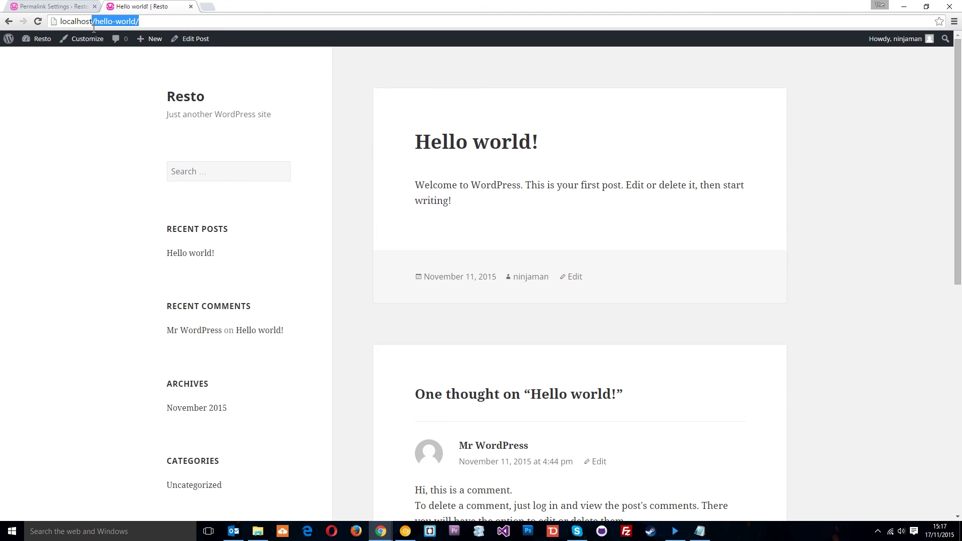
Switch back to the Permalink Settings tab with Ctrl+Tab.
key("ctrl+Tab")
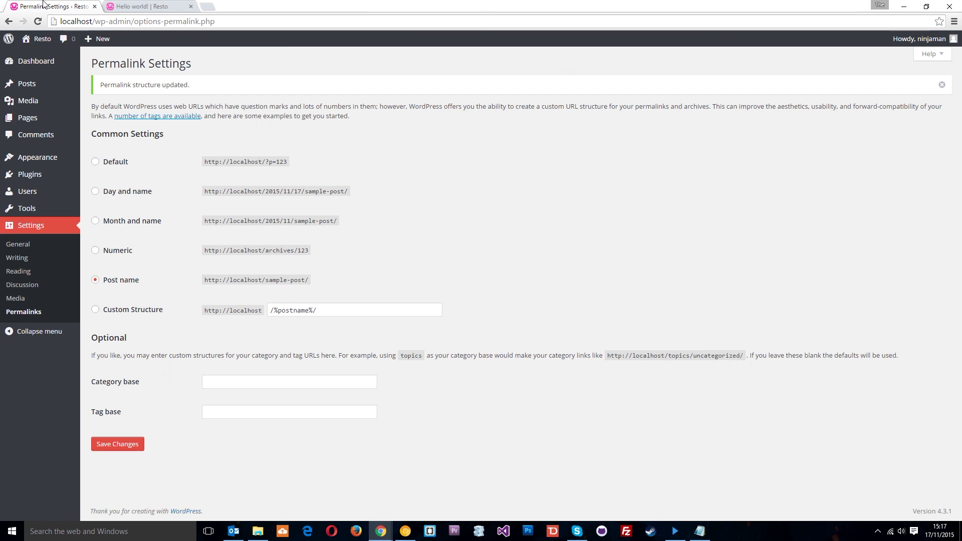